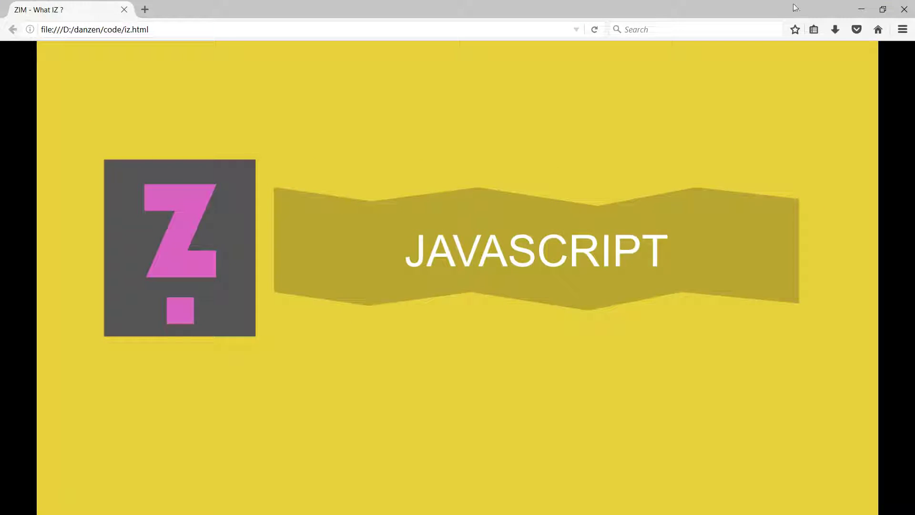
Step: Close Firefox and return to iz.html in Atom
click(904, 10)
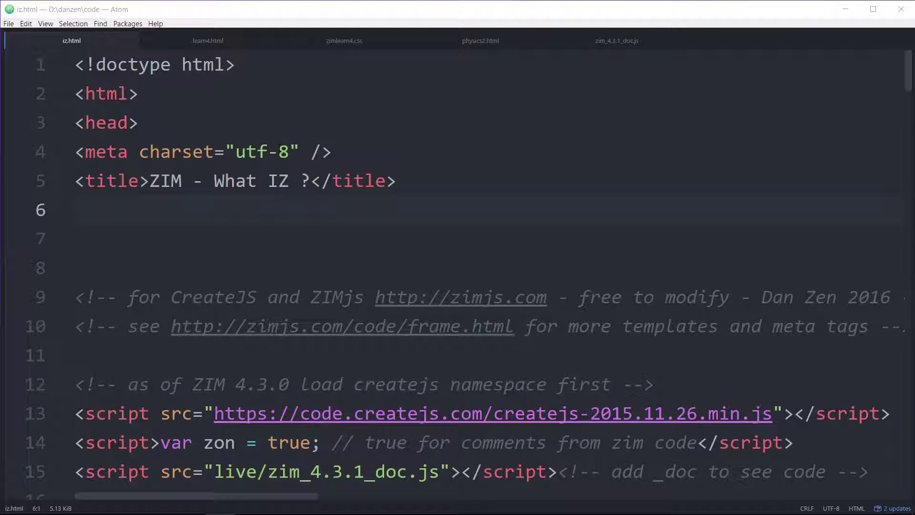
drag(138, 93, 72, 95)
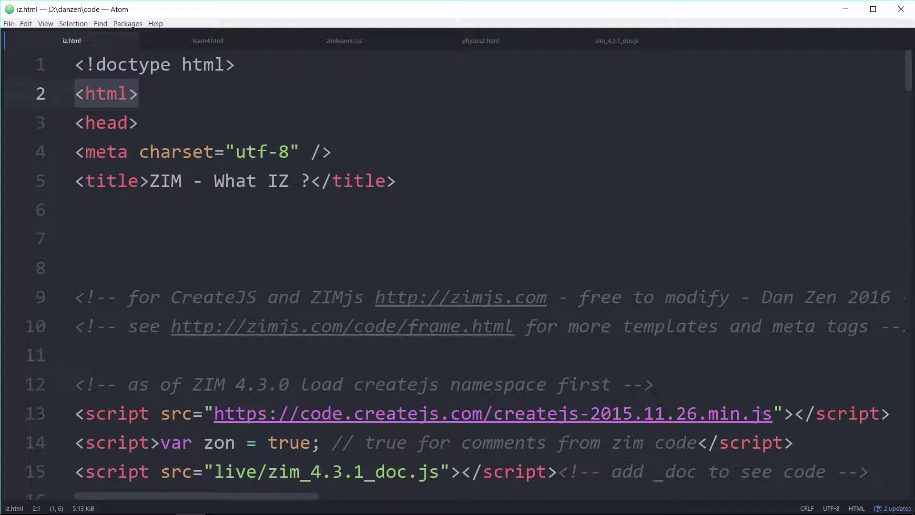
click(272, 106)
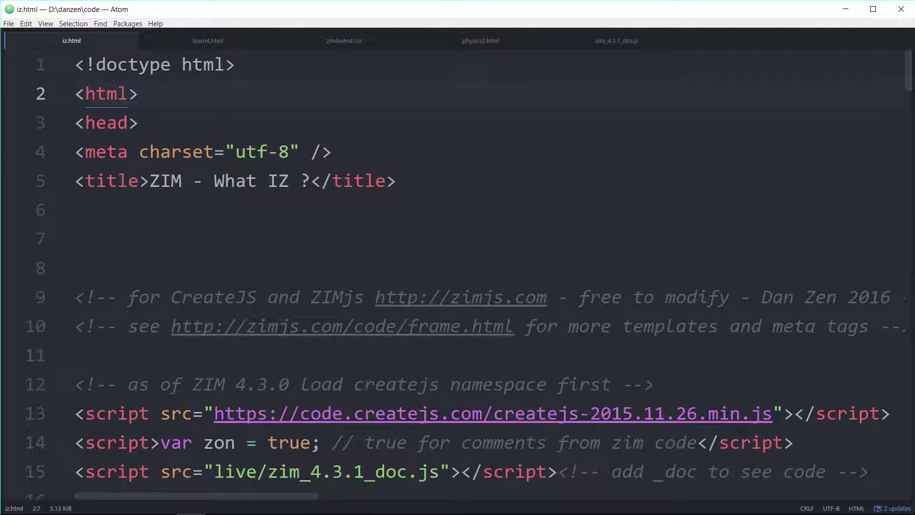
Step: Add an empty <script></script> tag pair on line 7 below the title
key(Down)
key(Down)
key(Down)
text(<scr)
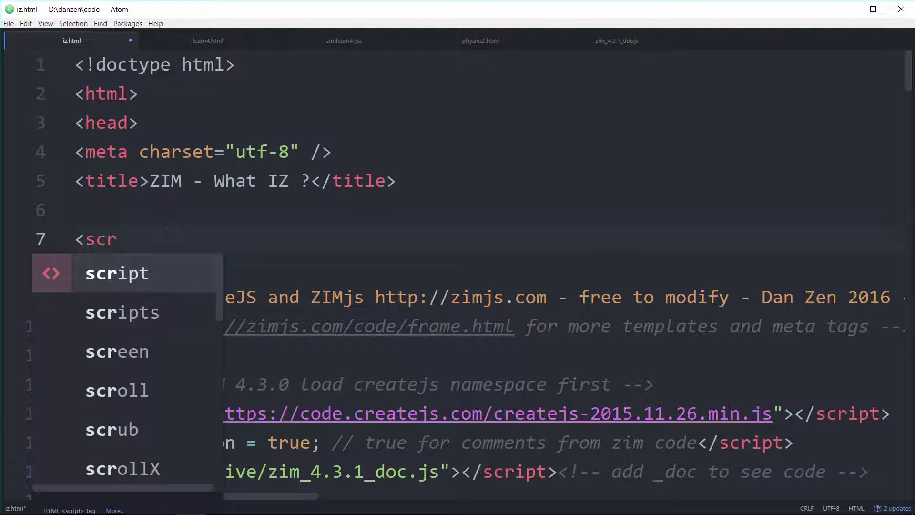
text(ipt>)
key(Return)
key(Return)
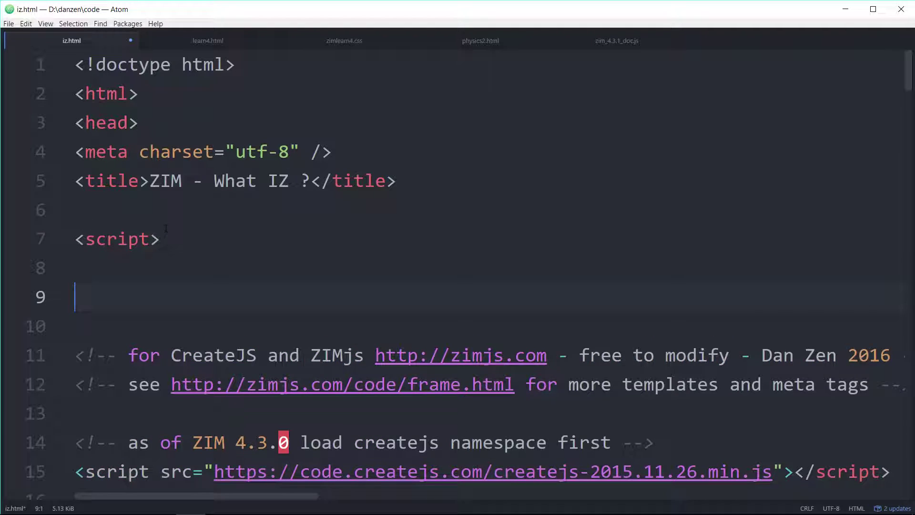
key(Return)
text(</script)
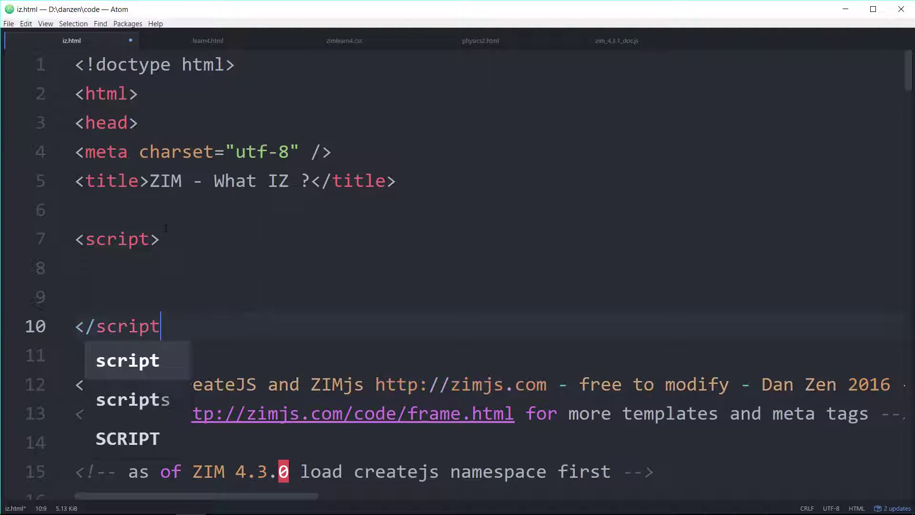
text(>)
click(169, 275)
Step: Write alert("hello worlds!"); on an indented line inside the script block, fixing the 'hellp' typo
key(Return)
key(Tab)
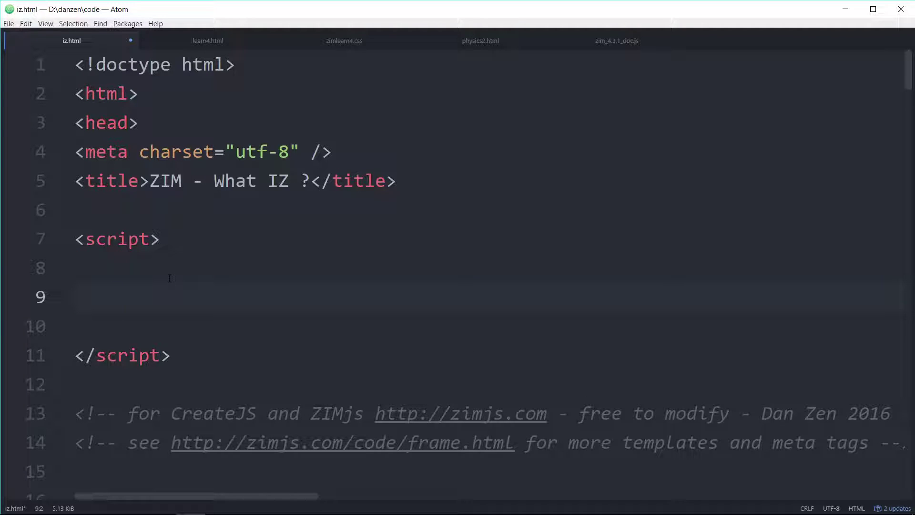
text(alert("hell)
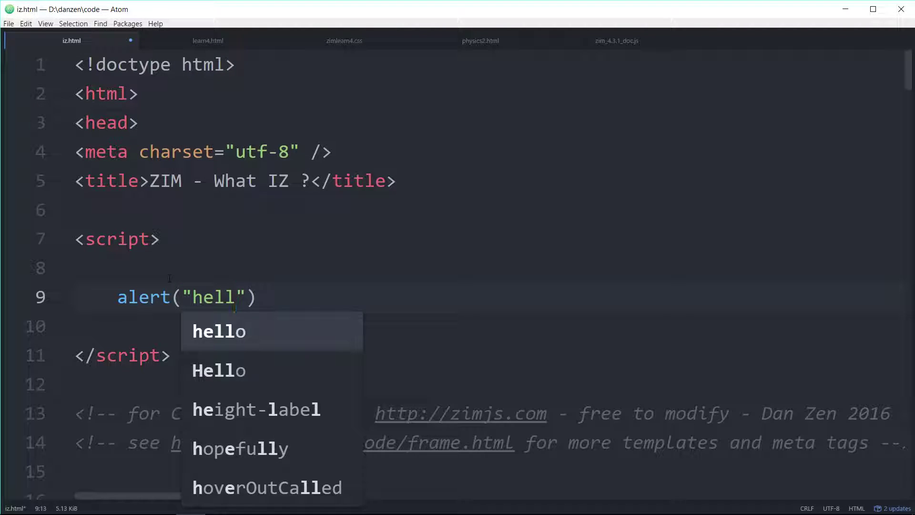
text(p)
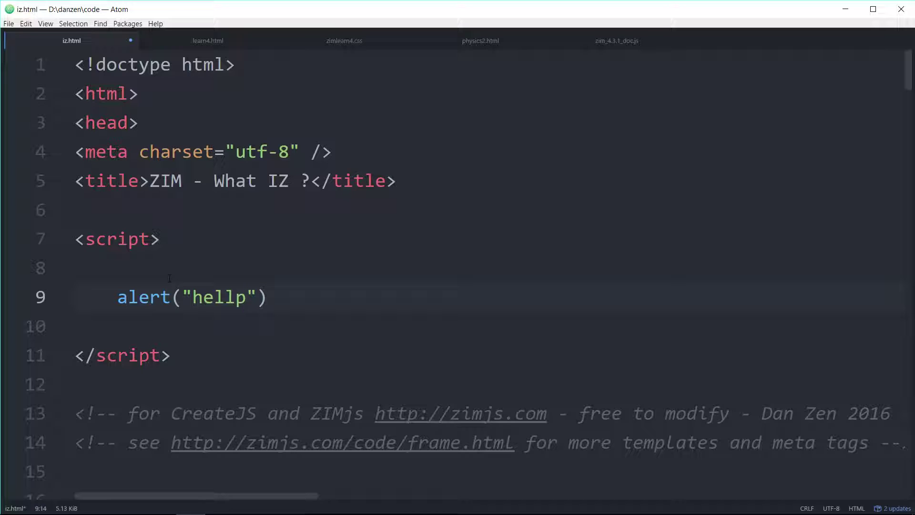
key(BackSpace)
text(o worlds)
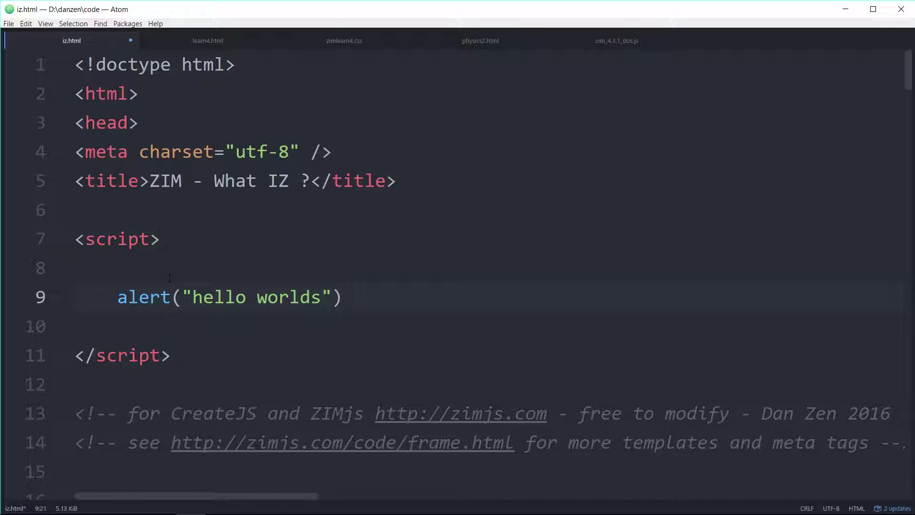
text(!)
key(End)
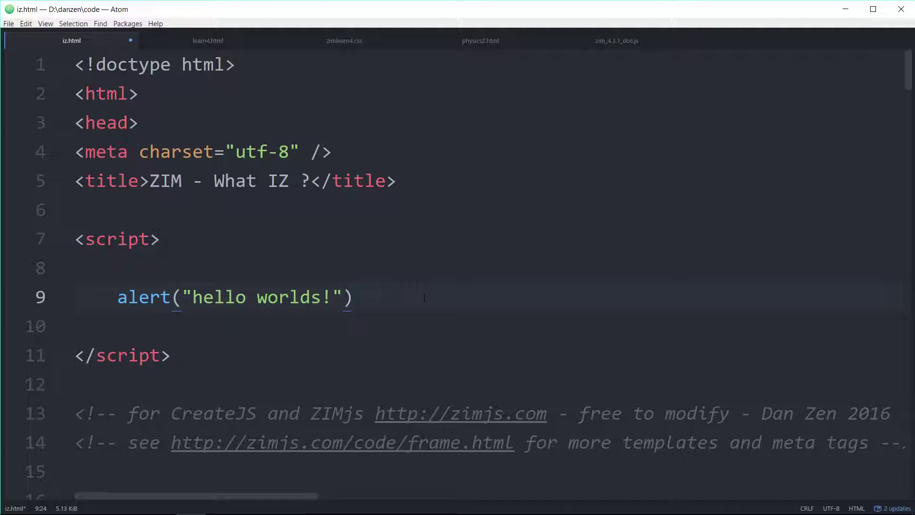
text(;)
Step: Add a line after the alert, check the alert statement, and save iz.html
key(Return)
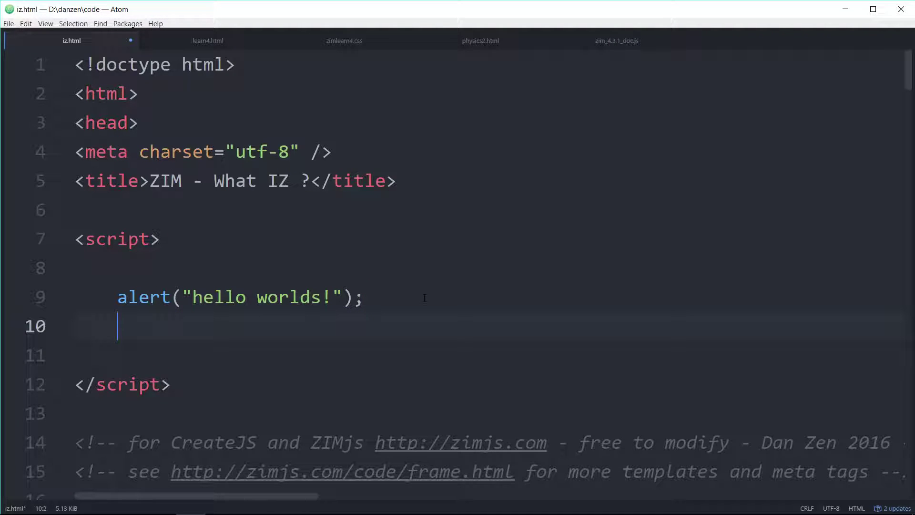
key(Up)
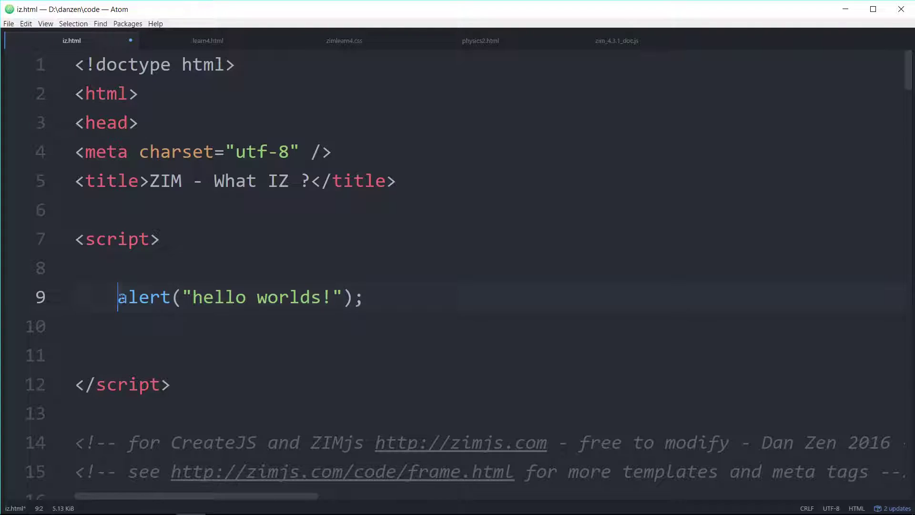
key(shift+Right)
key(shift+Right)
key(shift+Right)
key(shift+Right)
key(shift+Right)
key(shift+Right)
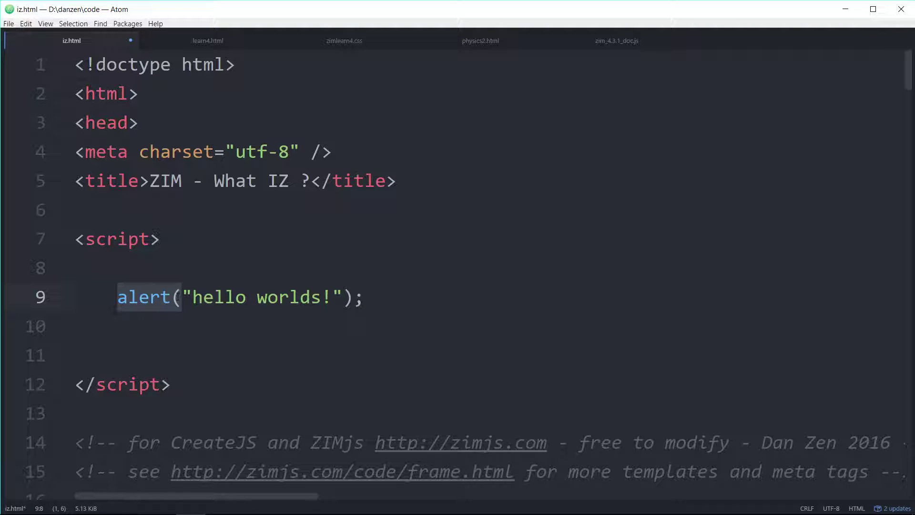
key(End)
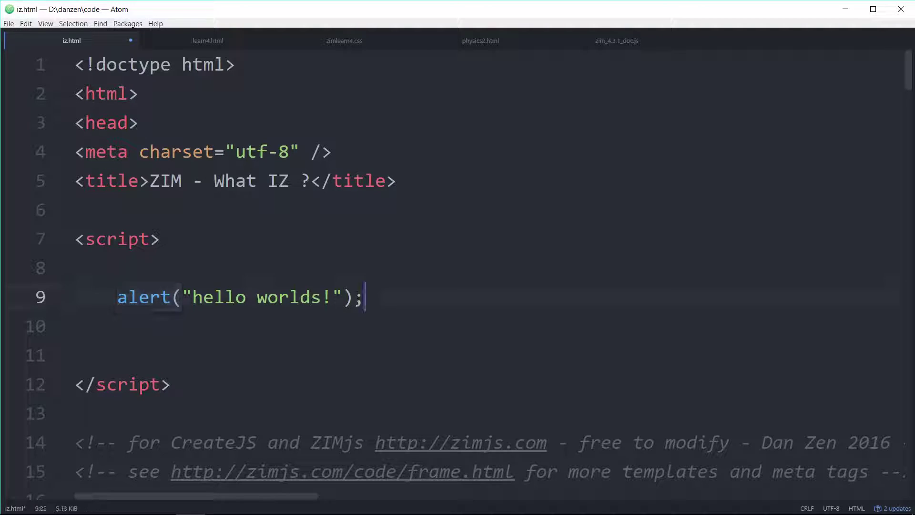
key(shift+Left)
key(shift+Left)
key(Right)
key(ctrl+s)
Step: Open iz.html in Firefox, dismiss the 'hello worlds!' alert, and view the ZIM animation
right_click(251, 218)
click(286, 402)
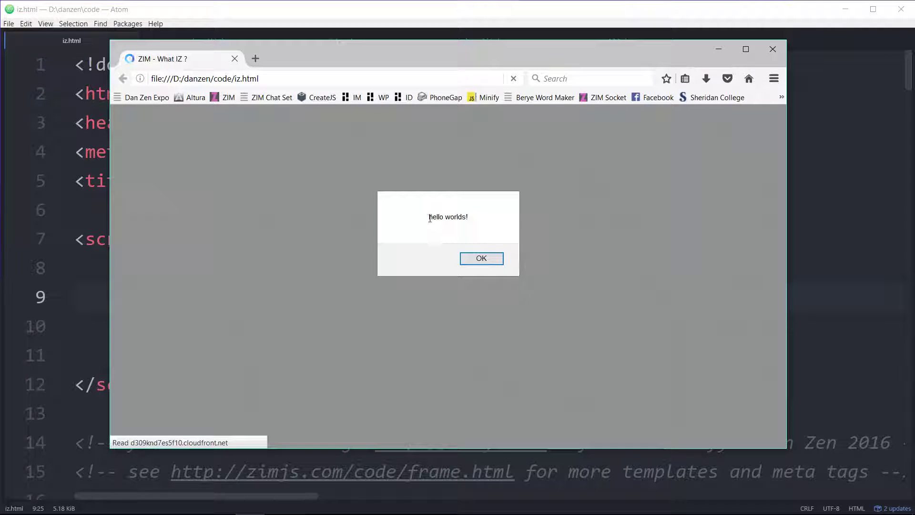
click(479, 259)
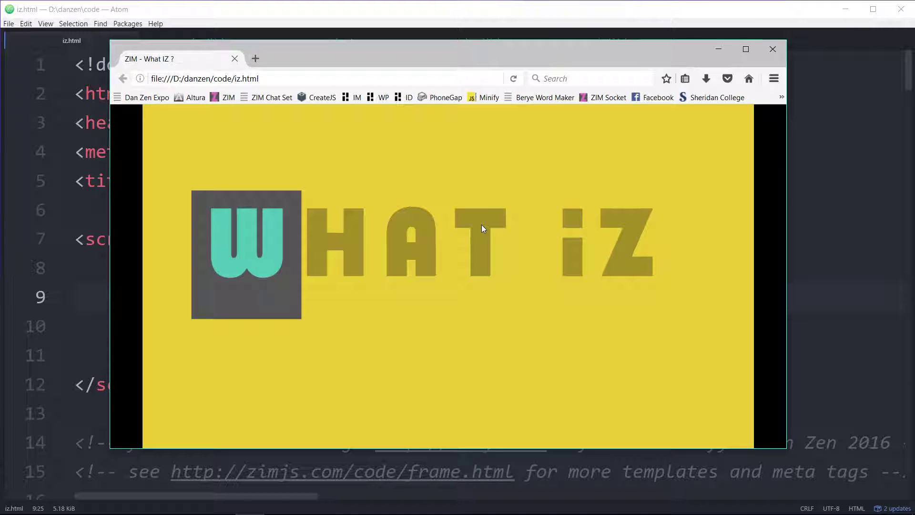
click(398, 304)
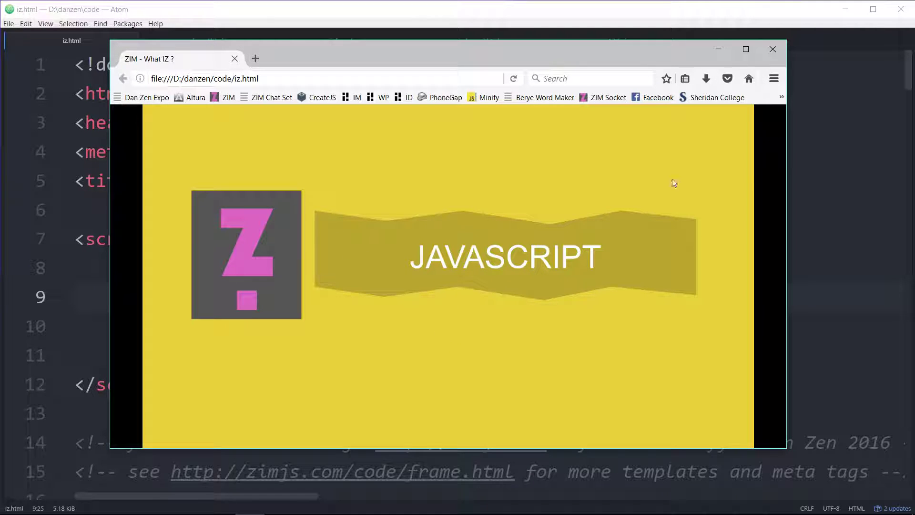
click(773, 48)
key(Up)
scroll(457, 272, down, 5)
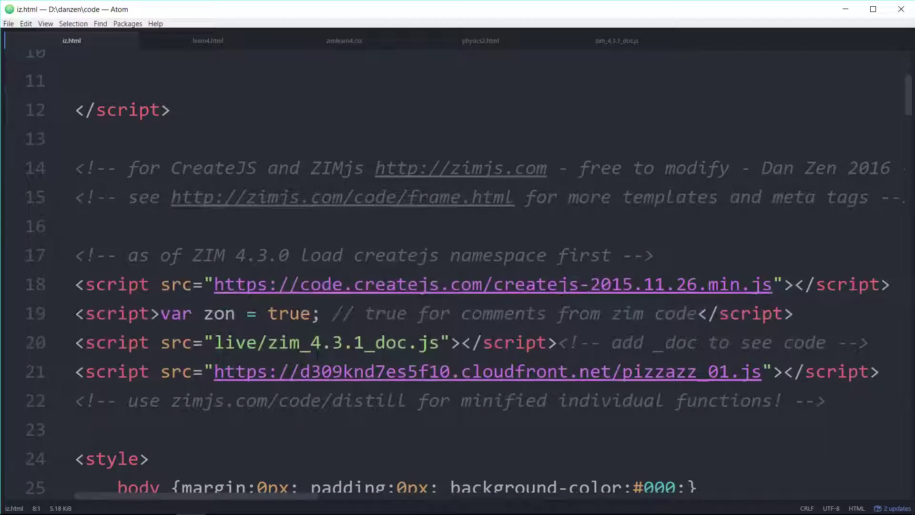
drag(269, 343, 443, 342)
click(439, 343)
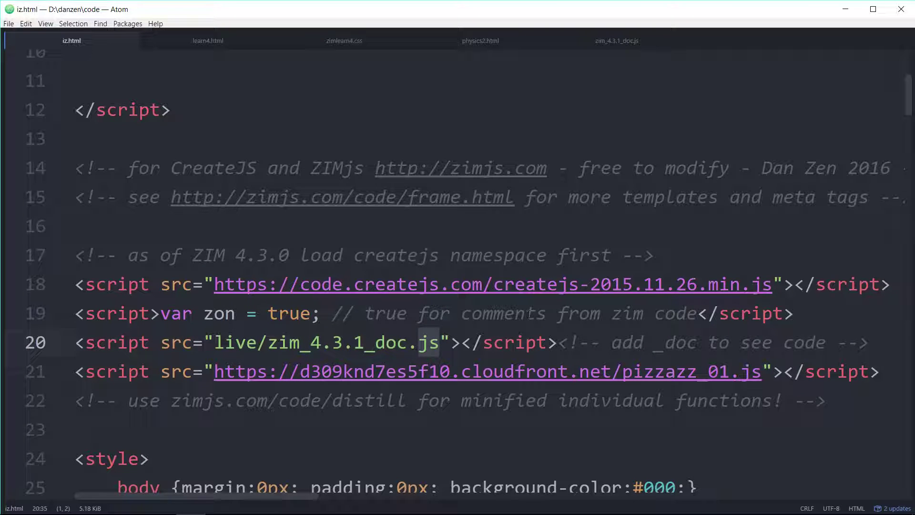
drag(580, 283, 484, 284)
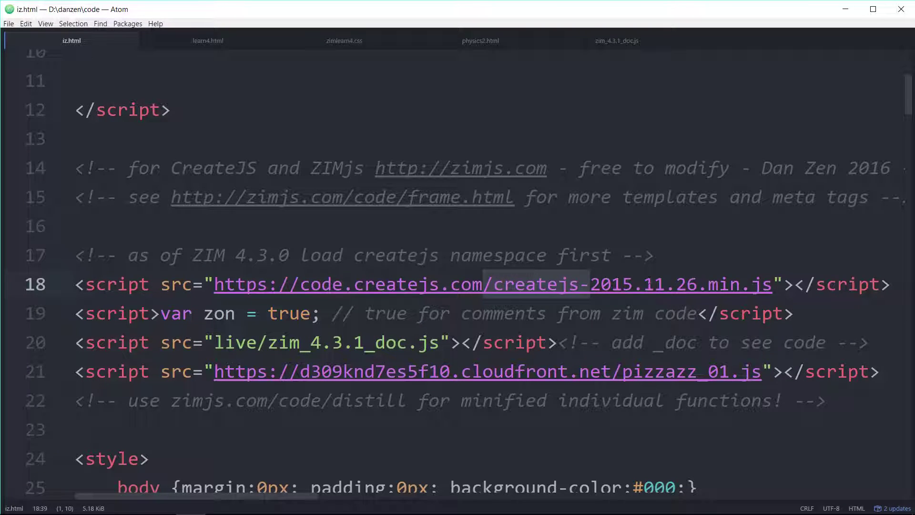
drag(751, 283, 772, 284)
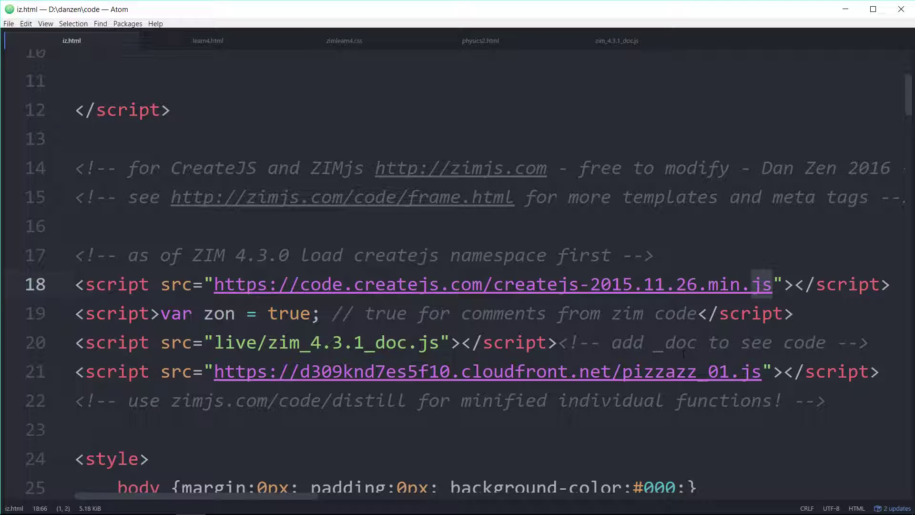
scroll(665, 354, down, 2)
scroll(664, 354, down, 1)
scroll(665, 354, down, 2)
scroll(392, 312, up, 2)
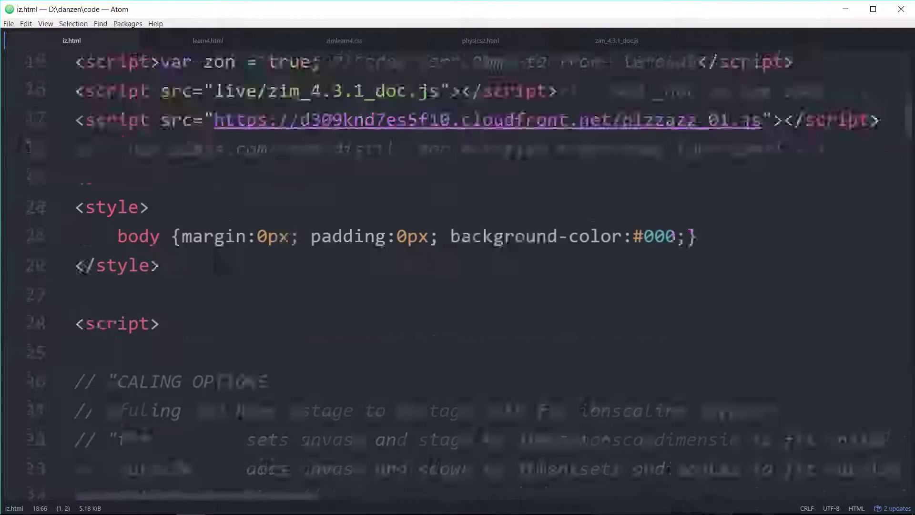
scroll(392, 312, up, 1)
scroll(429, 322, up, 2)
scroll(488, 336, up, 1)
scroll(488, 335, up, 2)
scroll(488, 324, up, 1)
scroll(488, 316, up, 1)
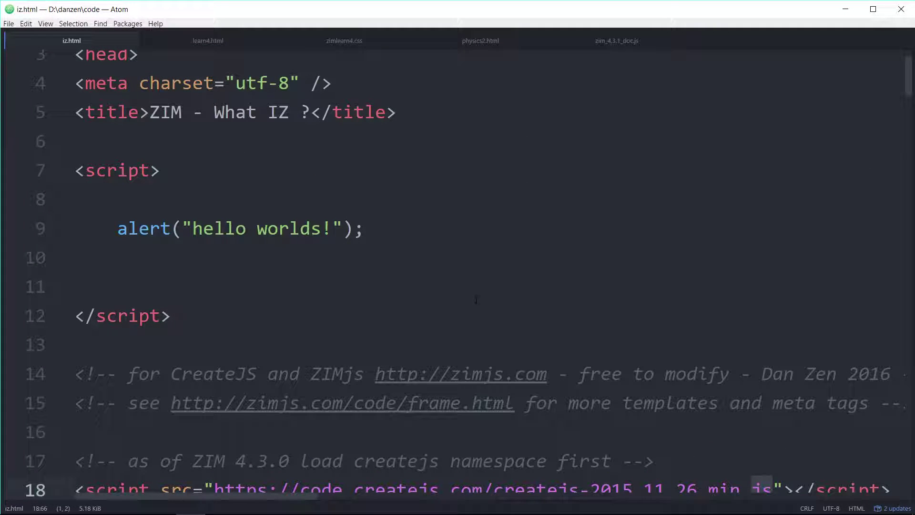